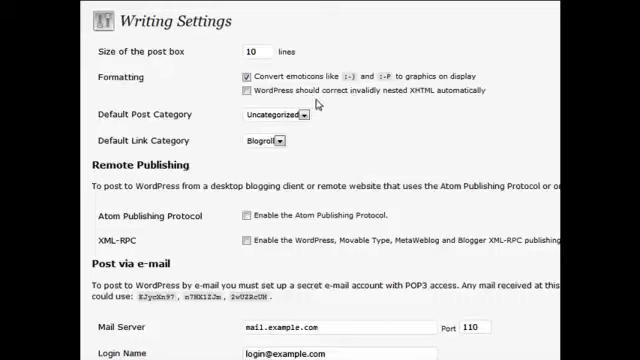
Toggle the nested-XHTML correction option on and off, then highlight and clear the Remote Publishing heading
{"action": "left_click", "coordinate": [246, 90]}
{"action": "left_click", "coordinate": [247, 91]}
{"action": "double_click", "coordinate": [110, 164]}
{"action": "triple_click", "coordinate": [110, 164]}
{"action": "left_click", "coordinate": [97, 163]}
{"action": "scroll", "coordinate": [230, 220], "scroll_direction": "down", "scroll_amount": 1}
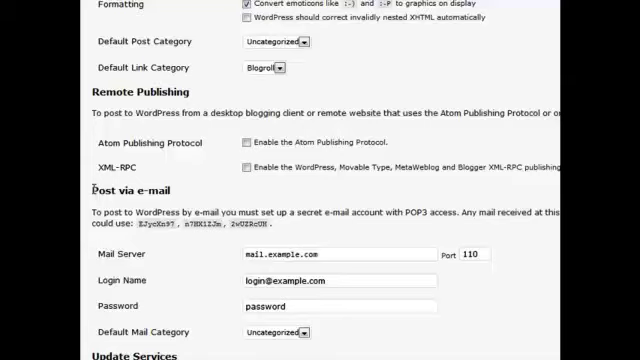
{"action": "scroll", "coordinate": [150, 190], "scroll_direction": "down", "scroll_amount": 3}
{"action": "scroll", "coordinate": [170, 200], "scroll_direction": "down", "scroll_amount": 2}
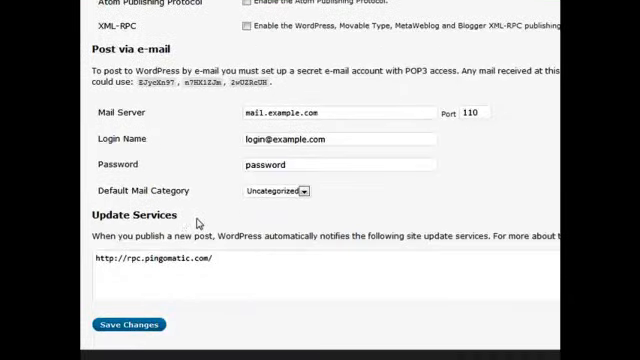